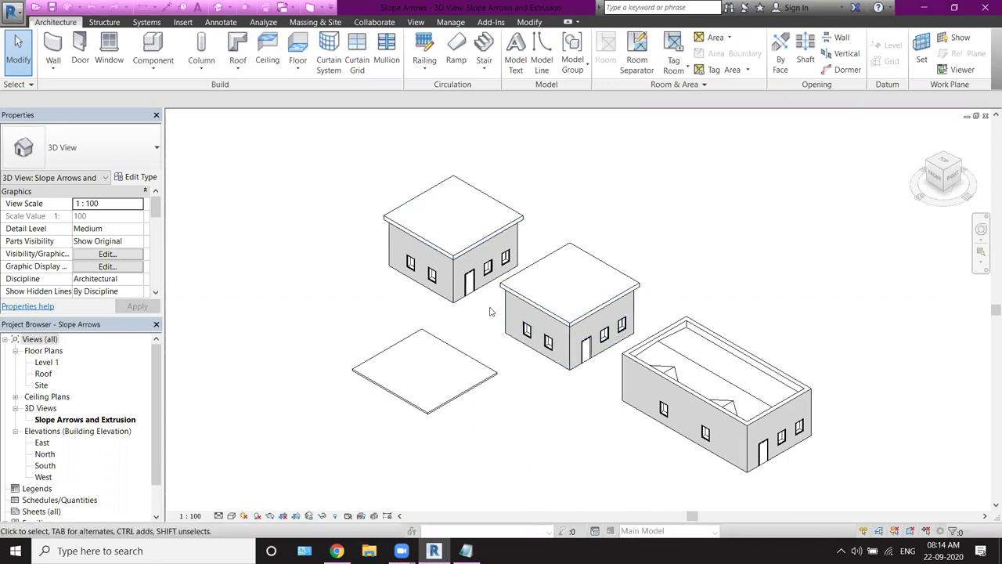
Select the first house's flat roof and open its footprint sketch with the Slope Arrow tool.
{"action": "left_click", "coordinate": [471, 250]}
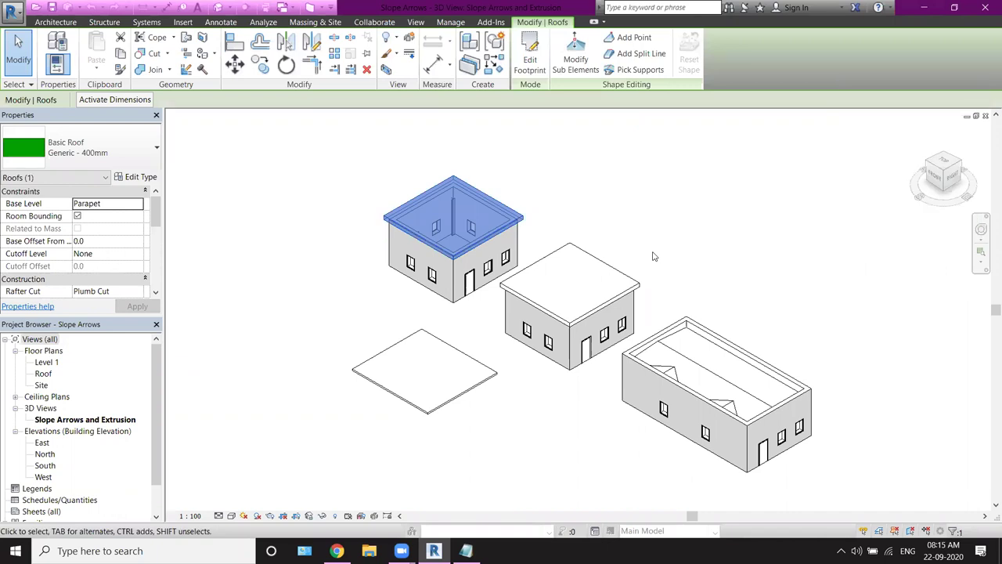
{"action": "left_click", "coordinate": [531, 64]}
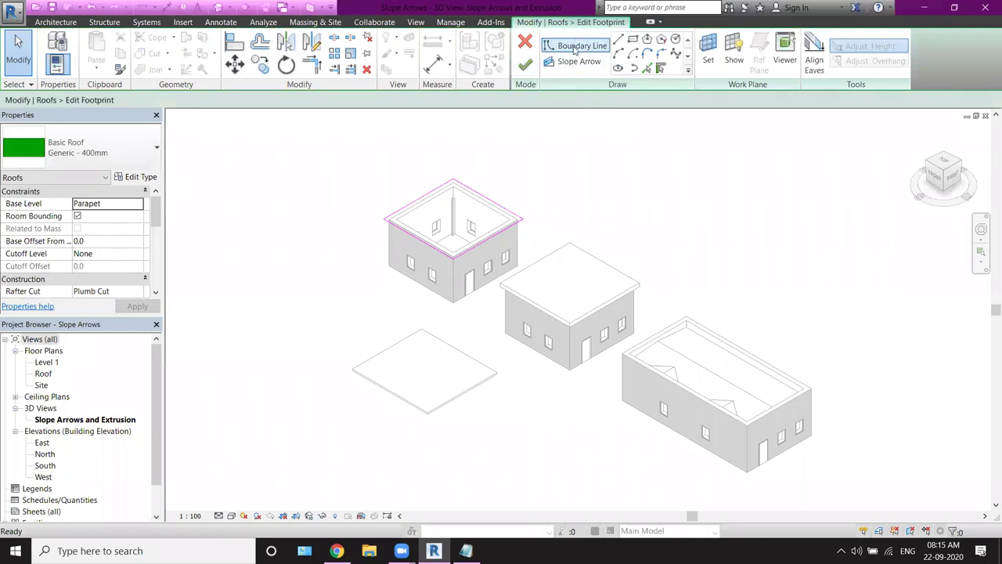
{"action": "left_click", "coordinate": [576, 48]}
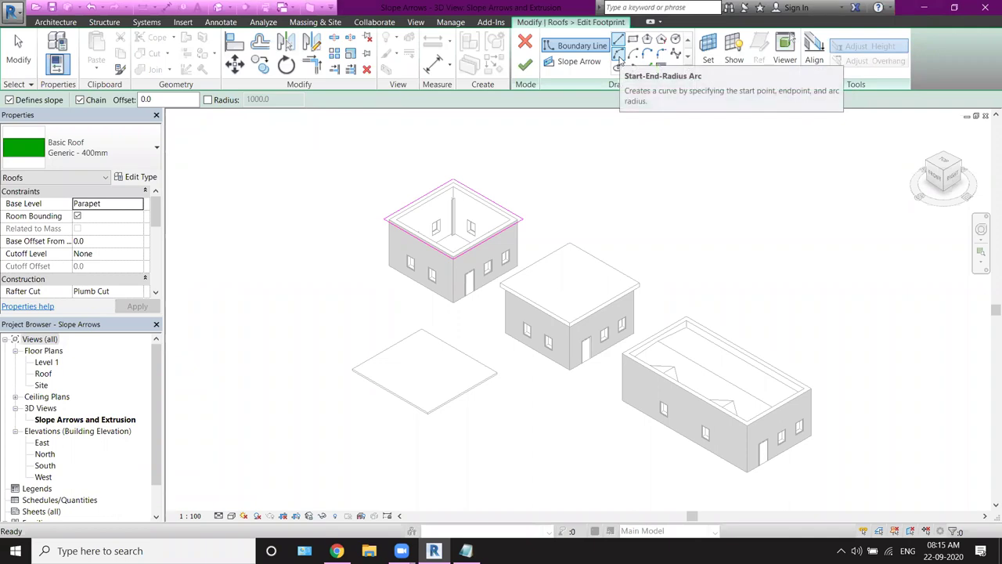
{"action": "left_click", "coordinate": [589, 64]}
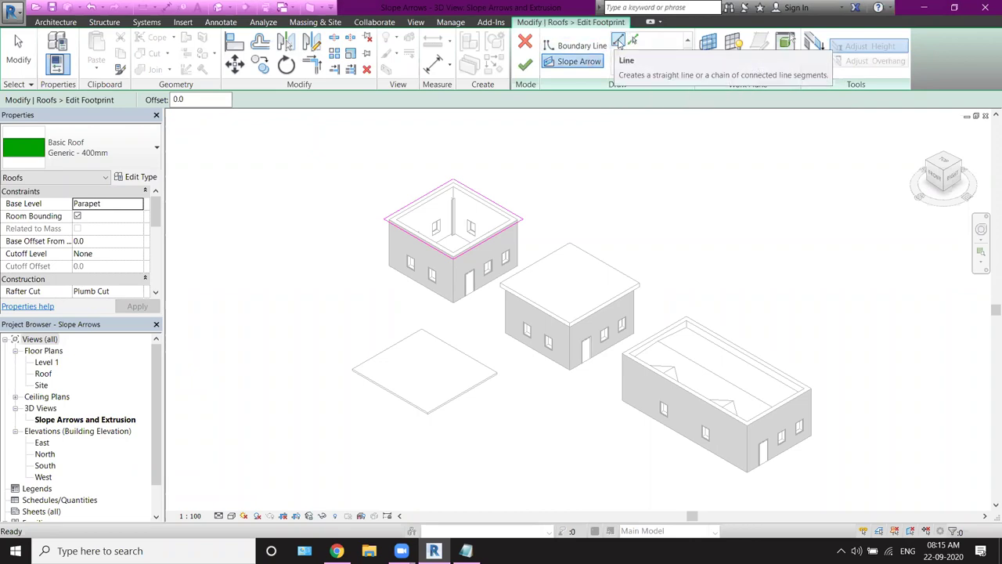
Zoom in on the roof and start a line slope arrow at its left corner.
{"action": "left_click", "coordinate": [619, 41]}
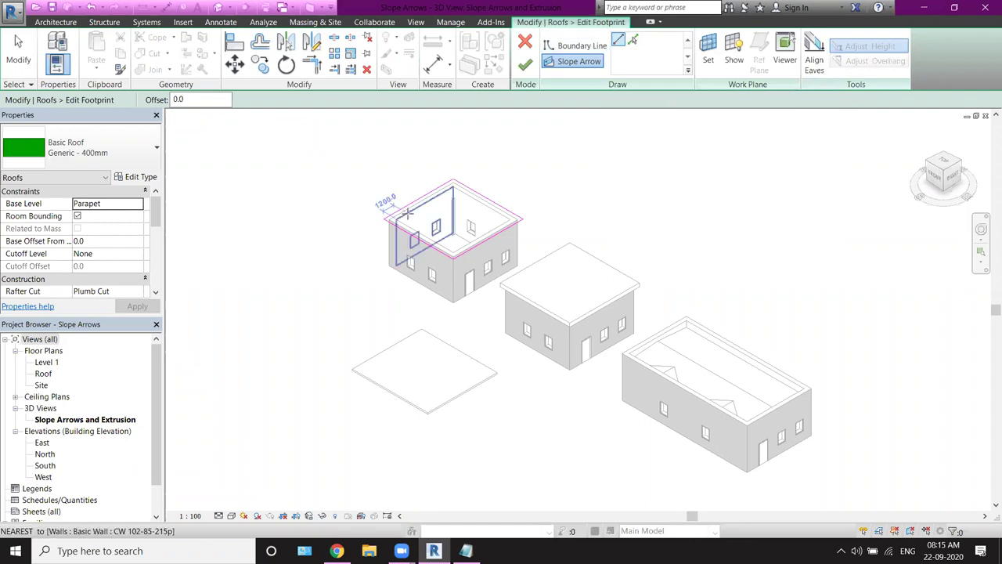
{"action": "scroll", "coordinate": [407, 211], "scroll_direction": "up", "scroll_amount": 1}
{"action": "scroll", "coordinate": [407, 211], "scroll_direction": "up", "scroll_amount": 2}
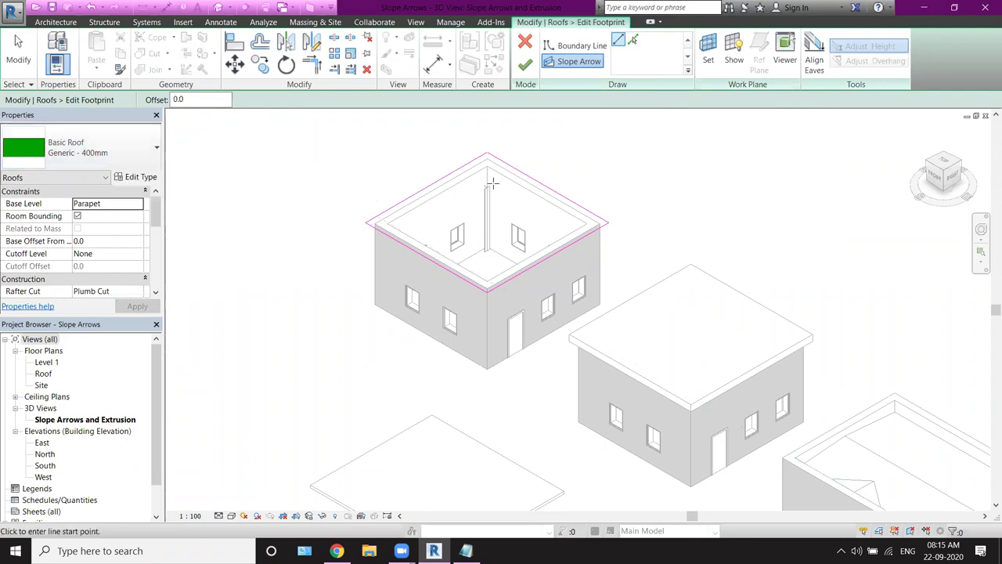
{"action": "scroll", "coordinate": [493, 182], "scroll_direction": "up", "scroll_amount": 3}
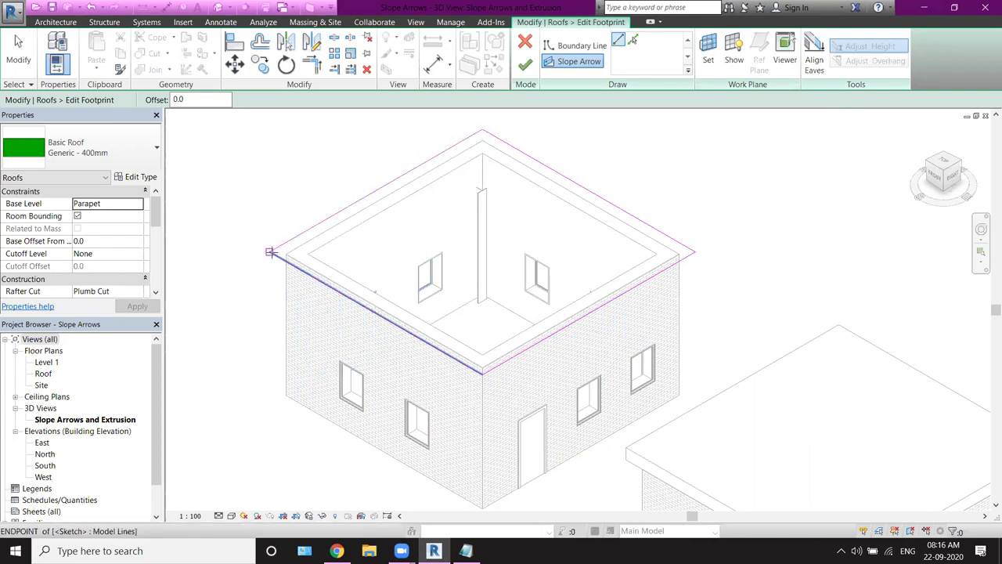
{"action": "left_click", "coordinate": [270, 252]}
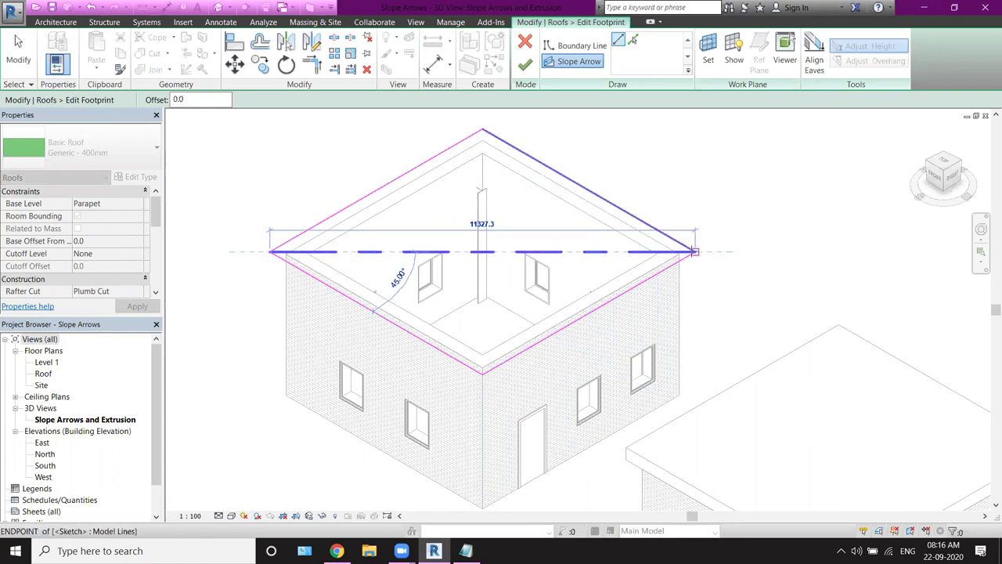
End the slope arrow at the right corner and set its head height offset to 1500.
{"action": "left_click", "coordinate": [695, 251]}
{"action": "key", "text": "Escape"}
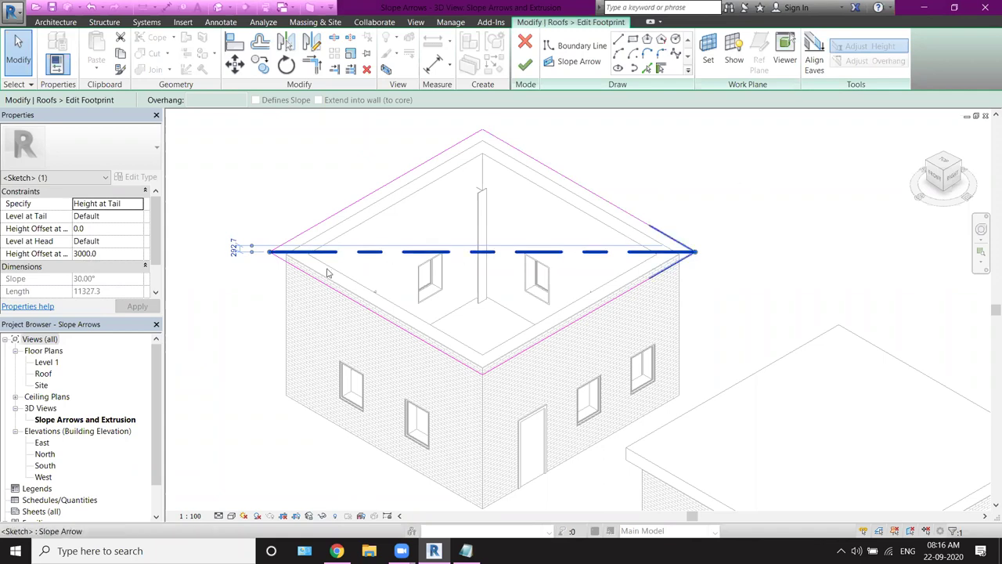
{"action": "left_click", "coordinate": [115, 254]}
{"action": "type", "text": "1500"}
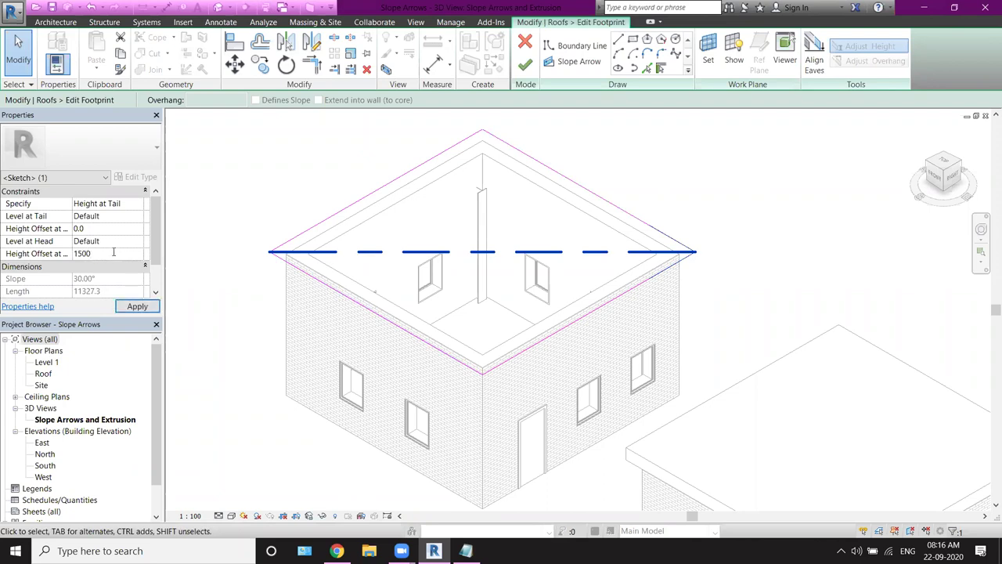
{"action": "left_click", "coordinate": [137, 306]}
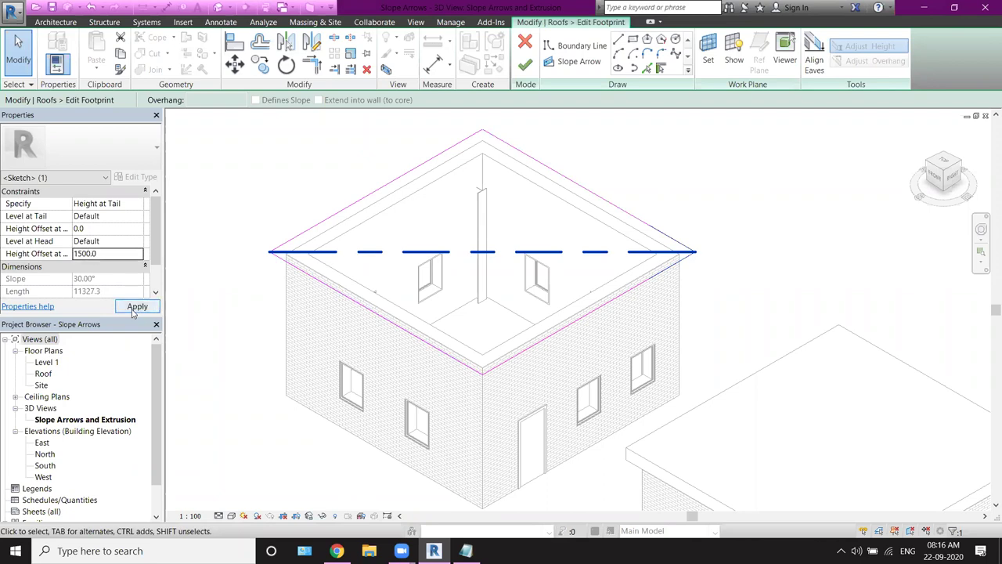
Finish the sketch to create the sloped roof and switch the view to Shaded.
{"action": "left_click", "coordinate": [526, 65]}
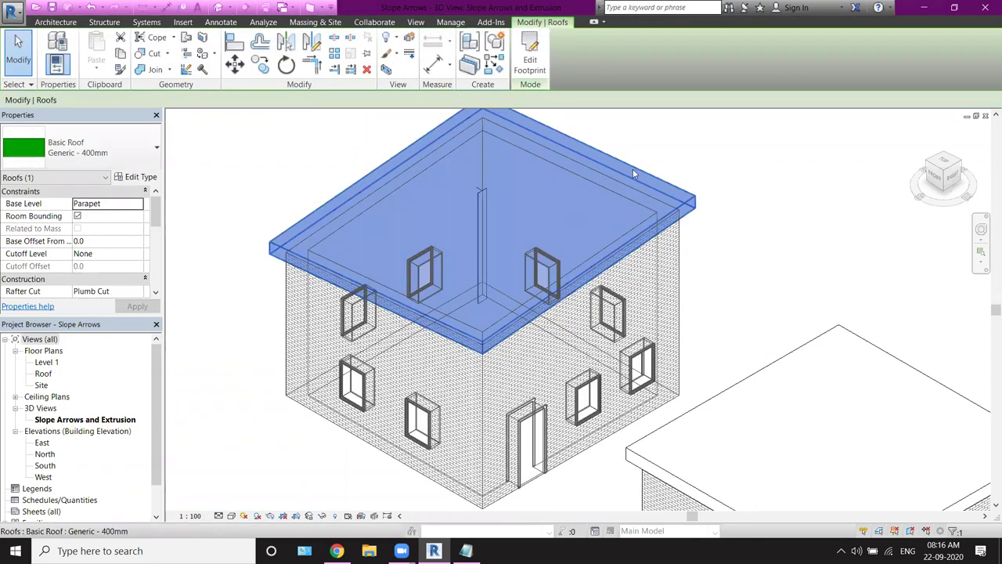
{"action": "left_click", "coordinate": [831, 172]}
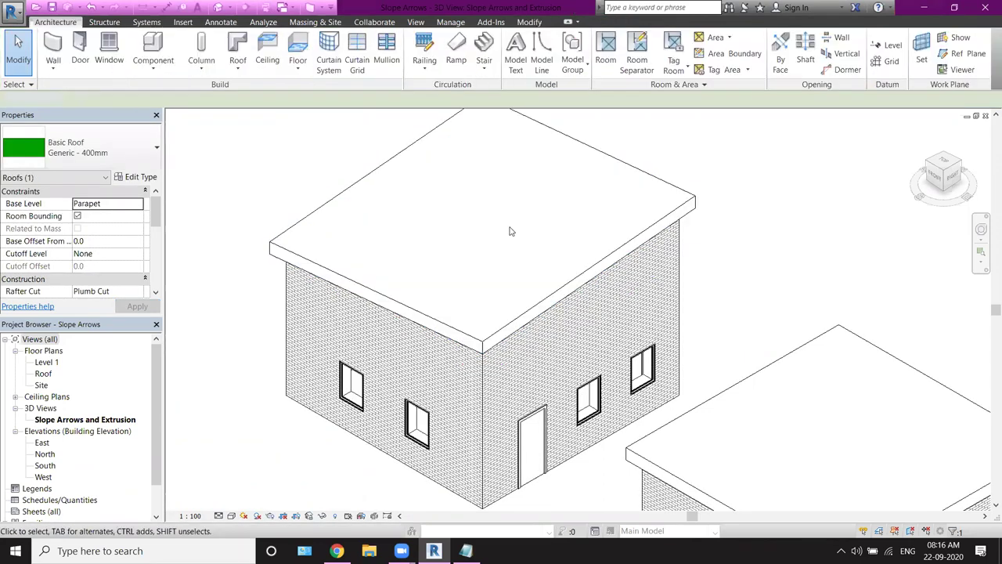
{"action": "left_click", "coordinate": [231, 516]}
{"action": "left_click", "coordinate": [266, 462]}
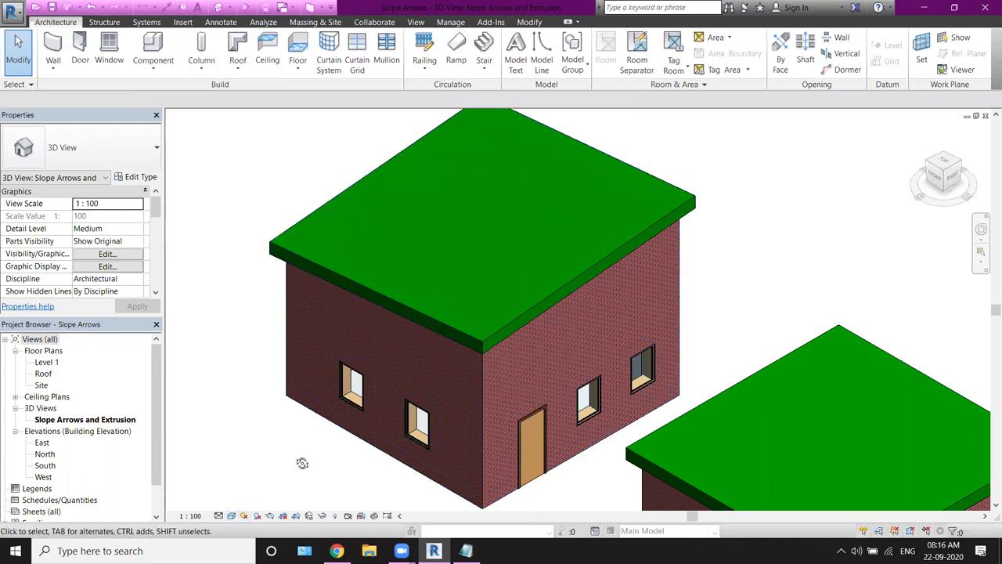
Orbit and pan to see all the buildings with the new sloped roof.
{"action": "middle_click_drag", "start_coordinate": [303, 463], "coordinate": [595, 447], "text": "shift"}
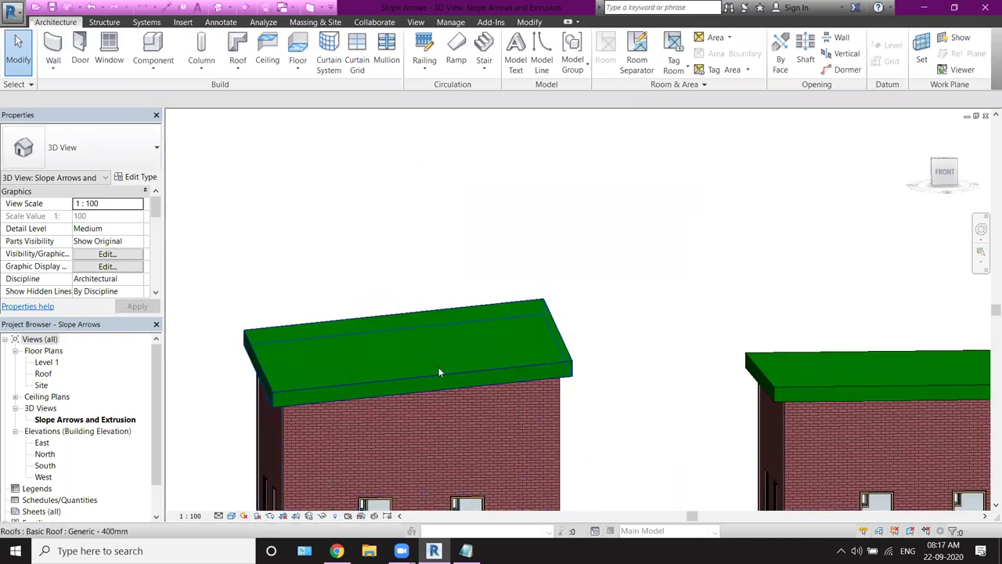
{"action": "scroll", "coordinate": [539, 319], "scroll_direction": "down", "scroll_amount": 1}
{"action": "scroll", "coordinate": [539, 325], "scroll_direction": "down", "scroll_amount": 3}
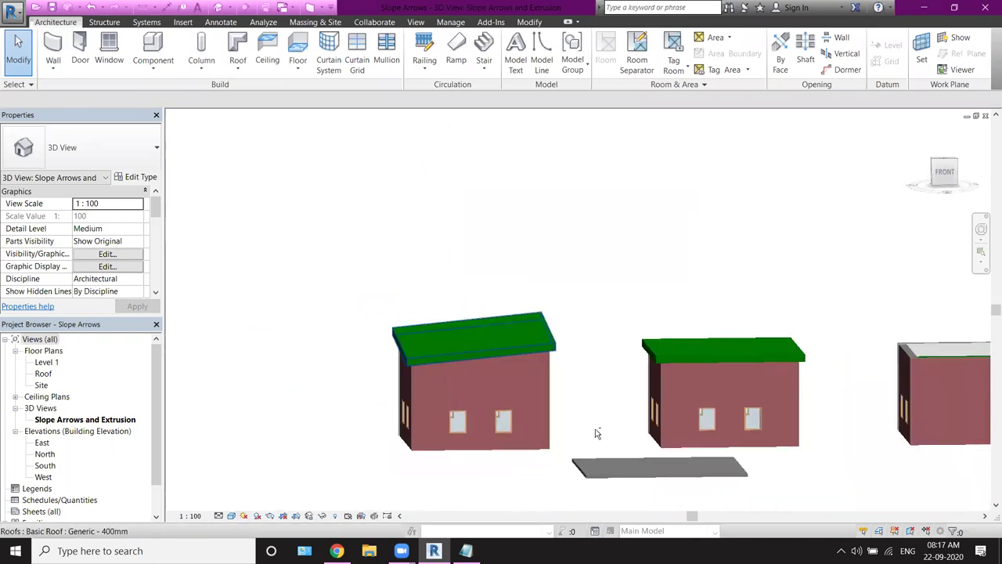
{"action": "middle_click_drag", "start_coordinate": [595, 432], "coordinate": [642, 485]}
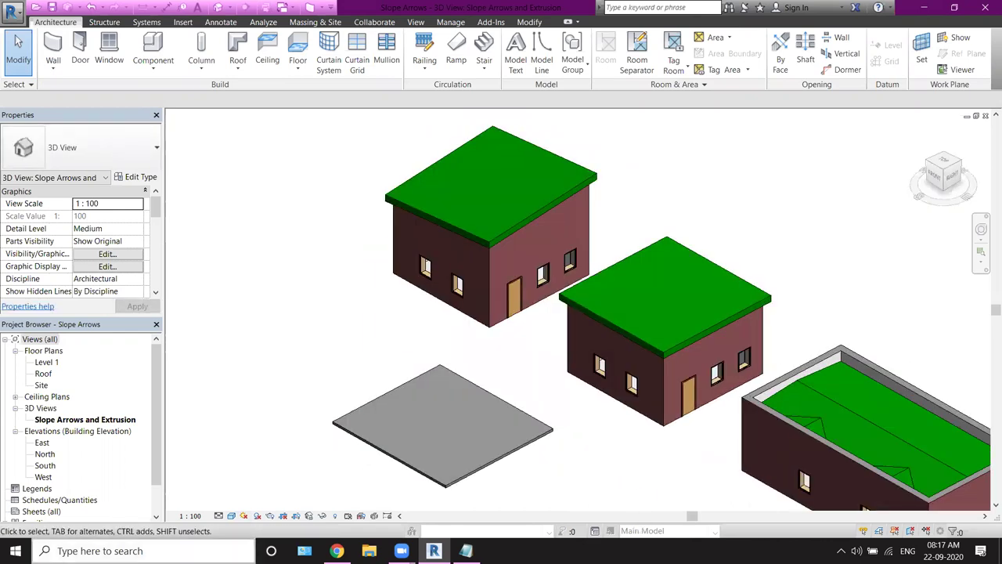
Switch the view back to Hidden Line and pan toward the second house.
{"action": "left_click", "coordinate": [231, 516]}
{"action": "left_click", "coordinate": [258, 448]}
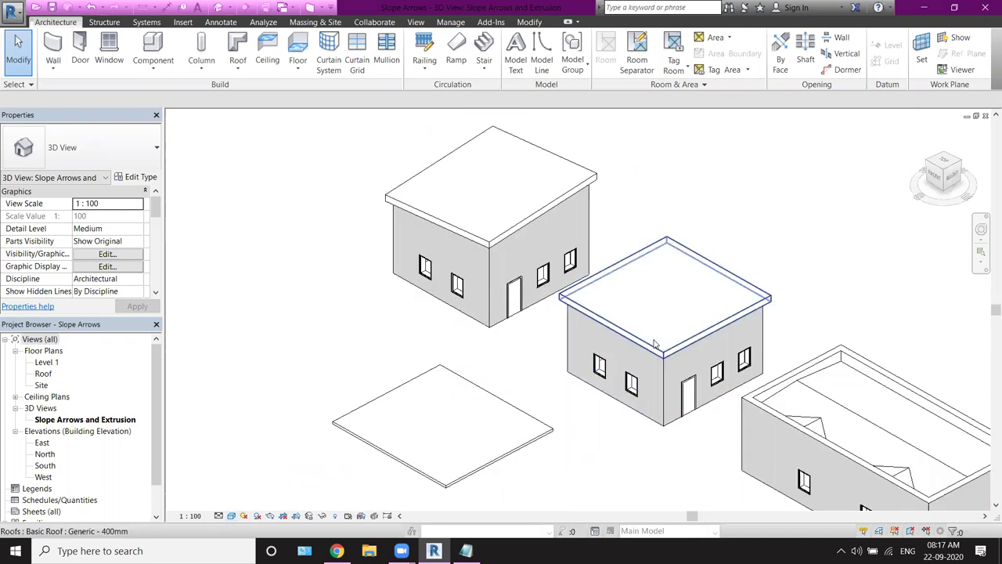
{"action": "scroll", "coordinate": [660, 345], "scroll_direction": "up", "scroll_amount": 2}
{"action": "middle_click_drag", "start_coordinate": [660, 345], "coordinate": [585, 398]}
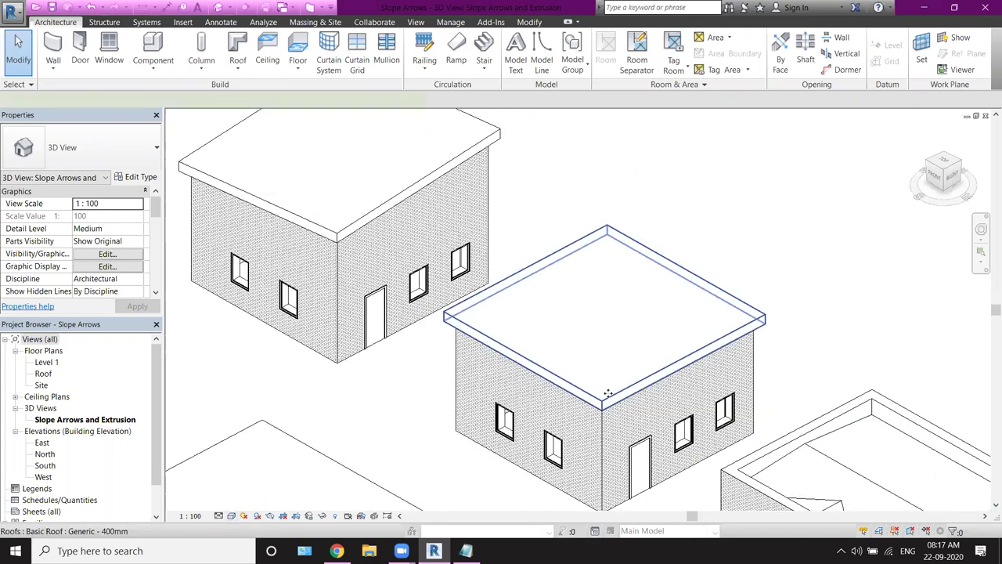
Select the second house's roof and open its footprint sketch with the Slope Arrow tool.
{"action": "left_click", "coordinate": [607, 393]}
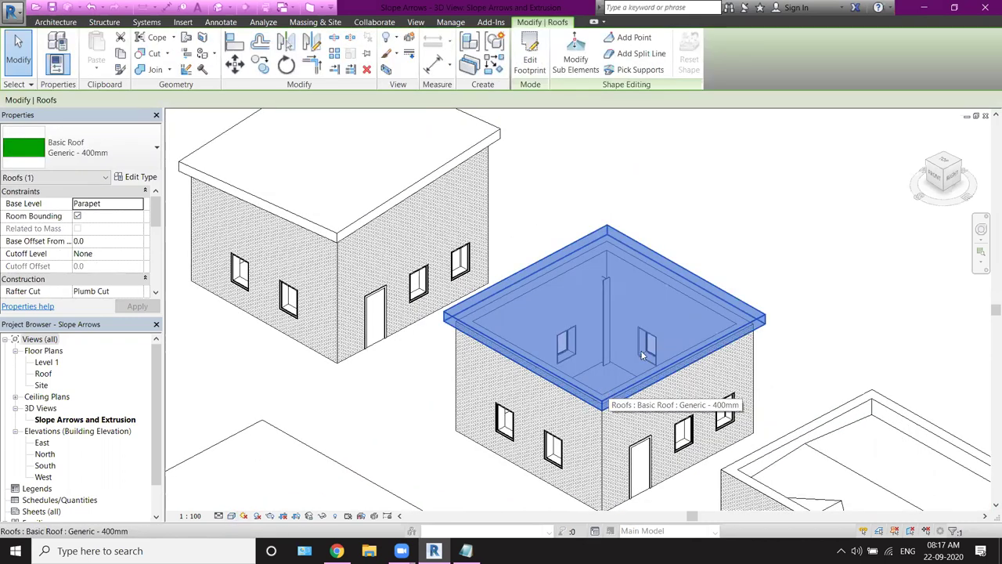
{"action": "left_click", "coordinate": [529, 69]}
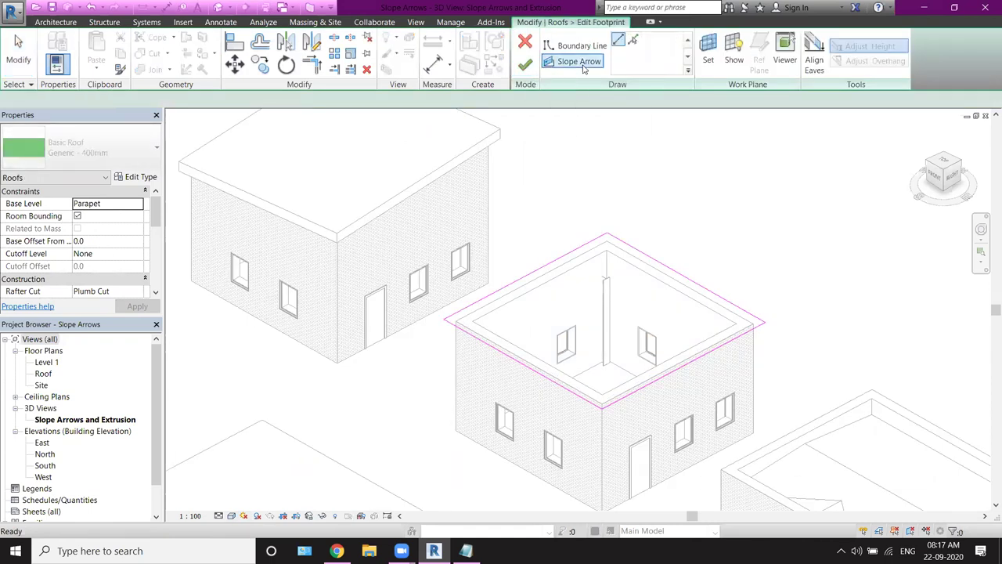
{"action": "left_click", "coordinate": [584, 67]}
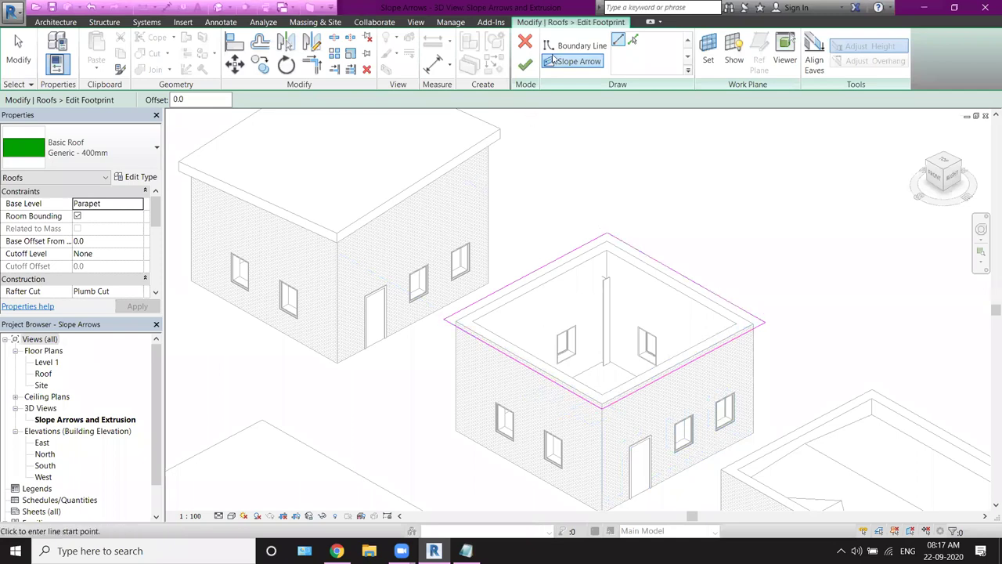
Draw a diagonal boundary line between opposite roof corners, then orbit to face the sketch.
{"action": "left_click", "coordinate": [579, 45]}
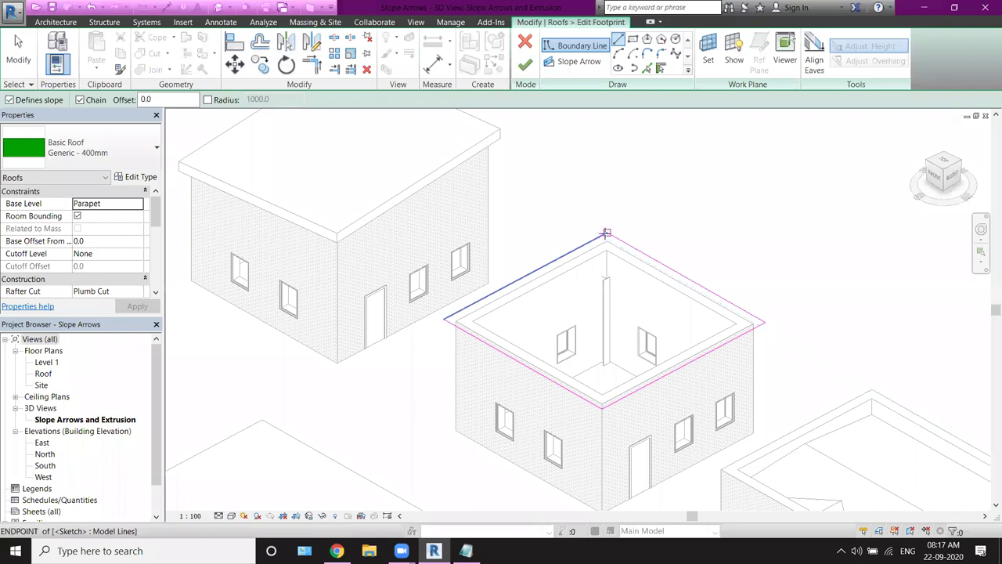
{"action": "left_click", "coordinate": [603, 234]}
{"action": "left_click", "coordinate": [601, 408]}
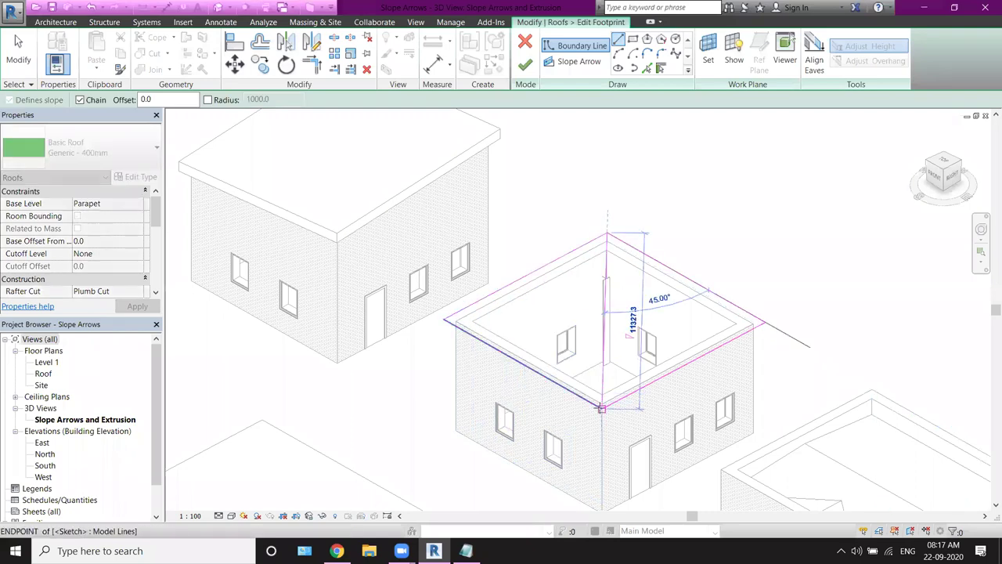
{"action": "key", "text": "Escape"}
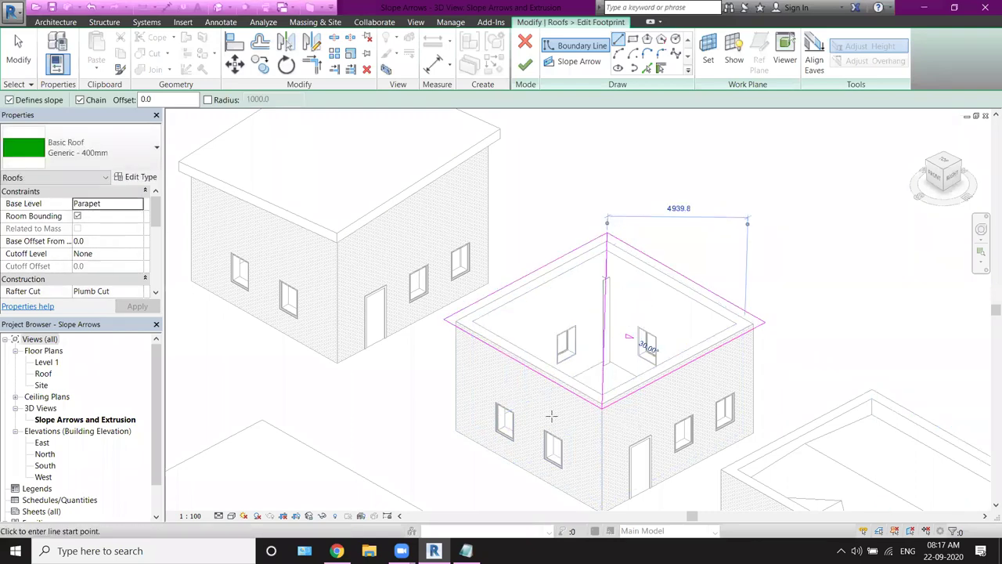
{"action": "mouse_move", "coordinate": [519, 459]}
{"action": "middle_mouse_down", "text": "shift"}
{"action": "mouse_move", "coordinate": [576, 455]}
{"action": "mouse_move", "coordinate": [513, 166]}
{"action": "middle_mouse_up", "text": "shift"}
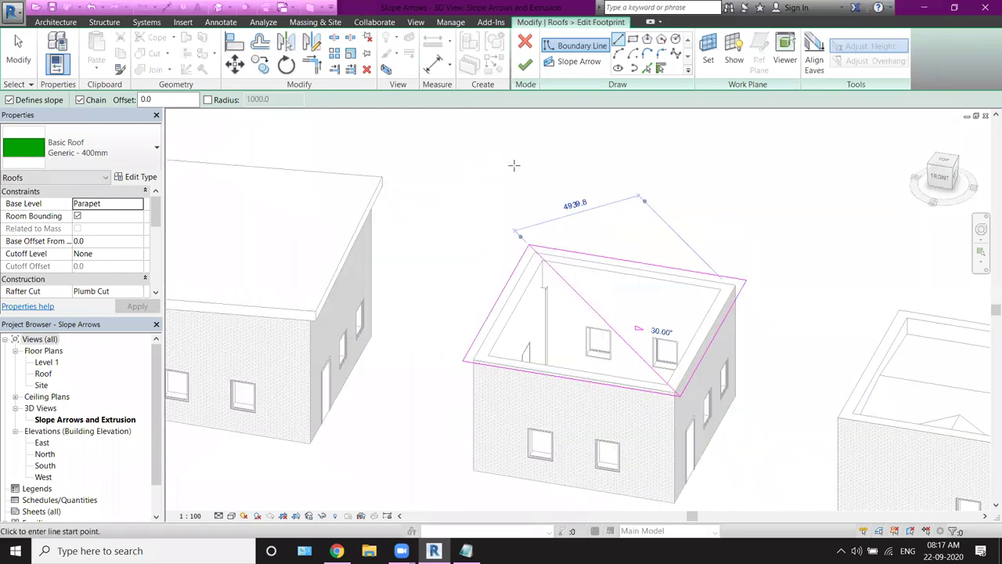
Draw a slope arrow from the left corner to the roof centre with head offset 1500.
{"action": "left_click", "coordinate": [579, 61]}
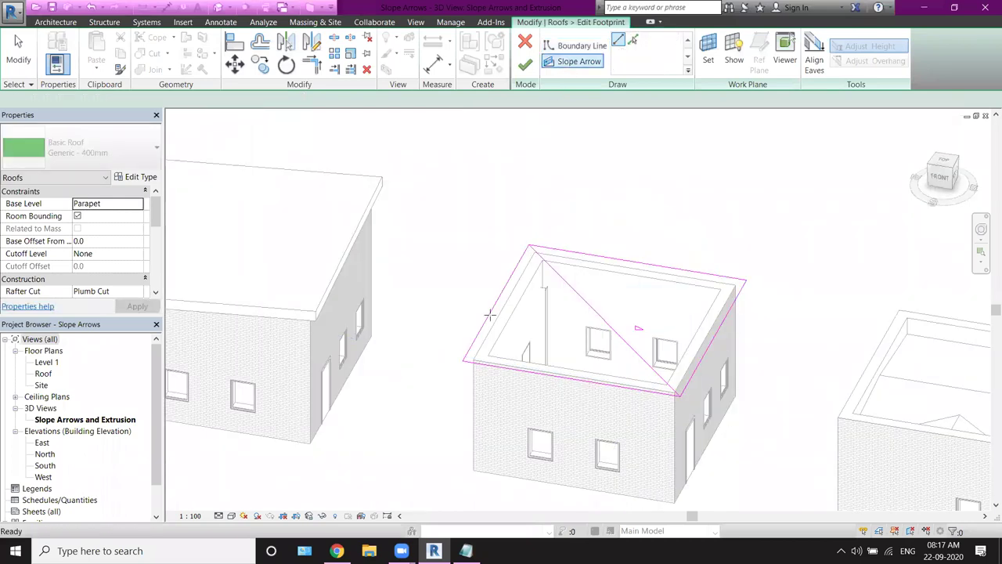
{"action": "left_click", "coordinate": [463, 361]}
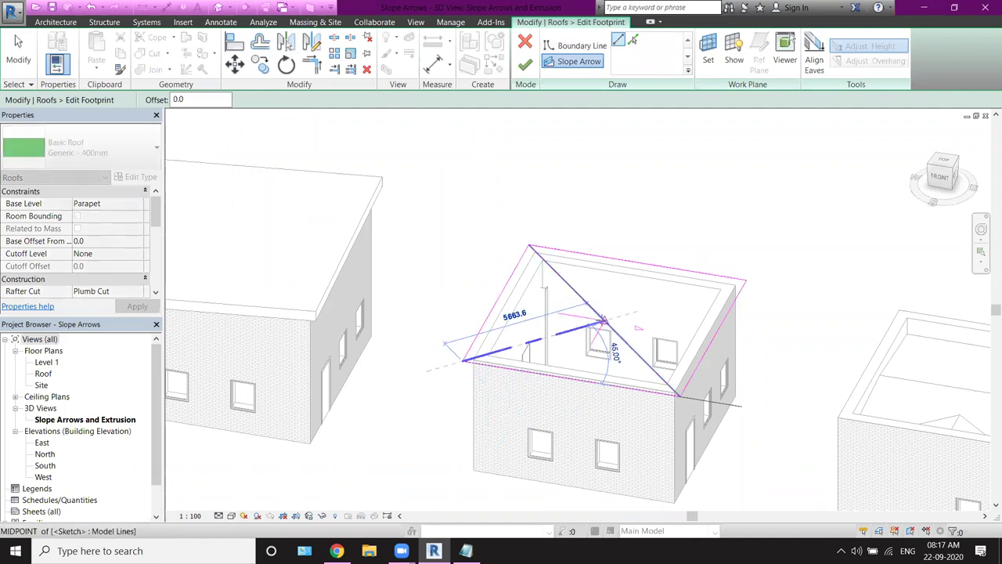
{"action": "left_click", "coordinate": [603, 321]}
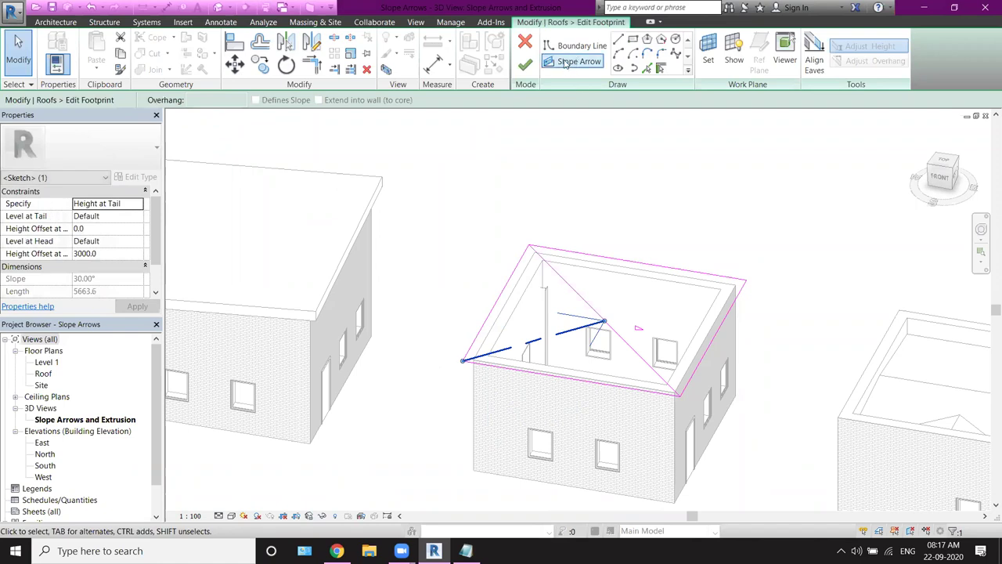
{"action": "left_click", "coordinate": [95, 253]}
{"action": "type", "text": "1500"}
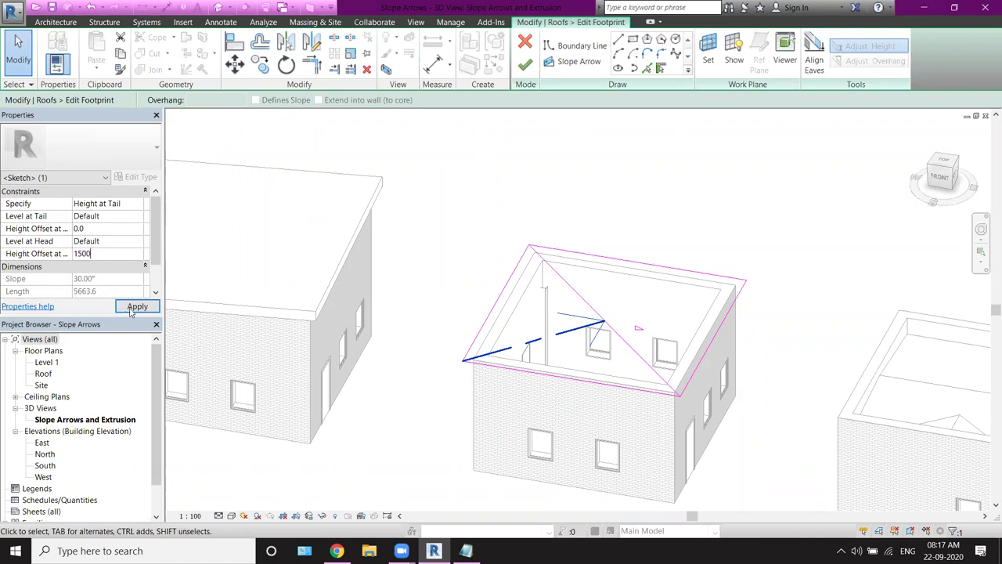
{"action": "left_click", "coordinate": [137, 306]}
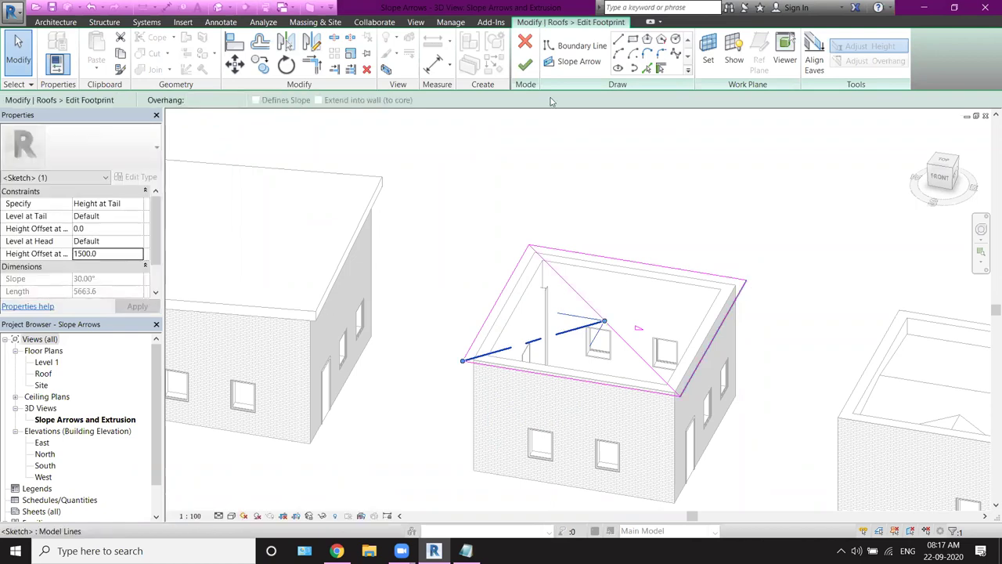
Draw a second slope arrow from the right corner to the centre, head offset 1500.
{"action": "left_click", "coordinate": [556, 64]}
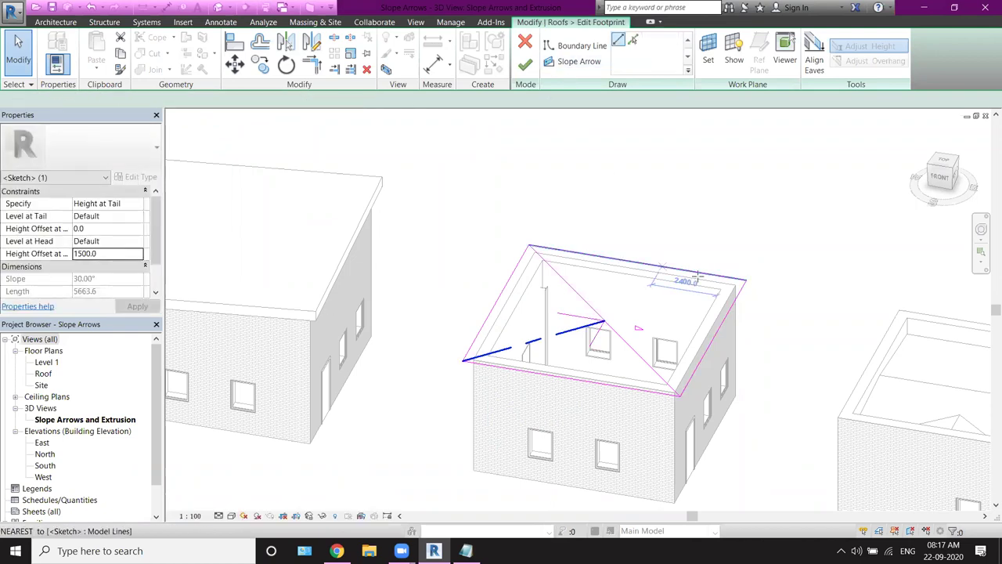
{"action": "left_click", "coordinate": [746, 280]}
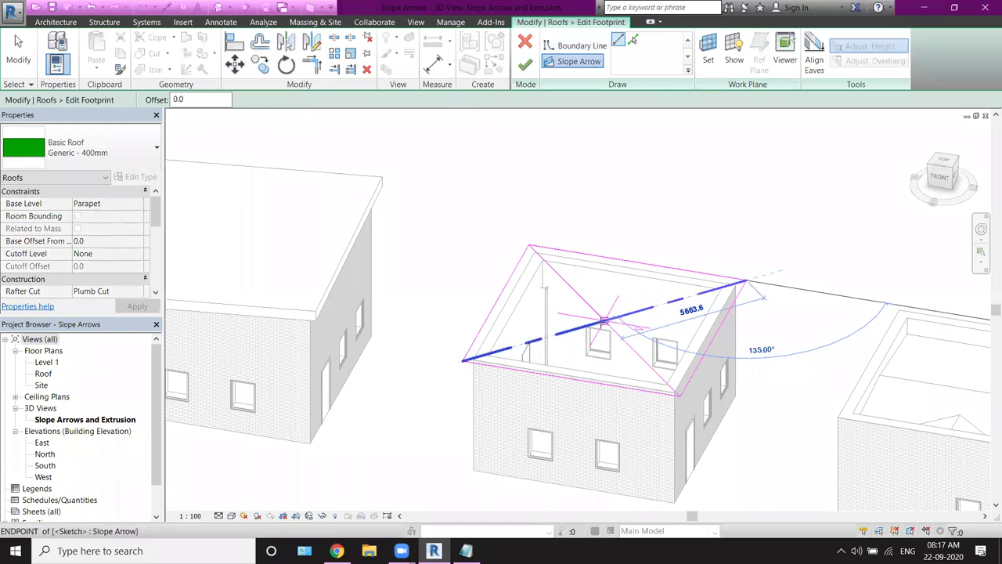
{"action": "left_click", "coordinate": [604, 320]}
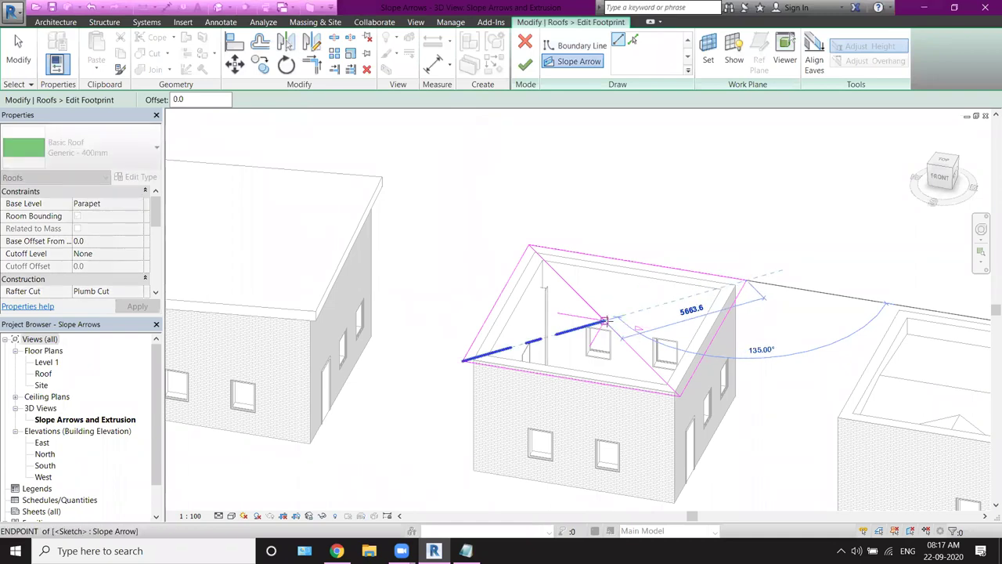
{"action": "key", "text": "Escape"}
{"action": "key", "text": "Escape"}
{"action": "left_click", "coordinate": [93, 241]}
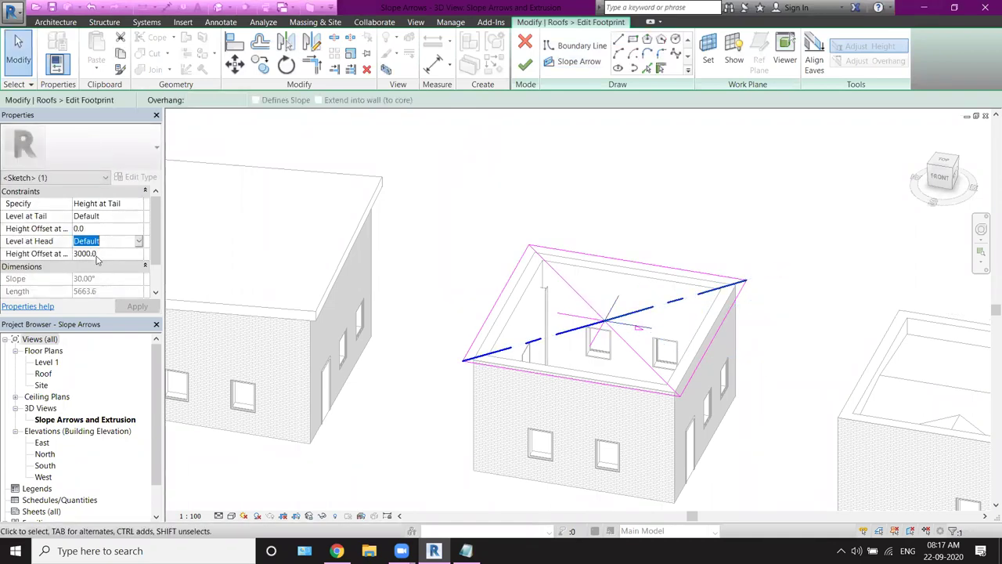
{"action": "left_click", "coordinate": [94, 254]}
{"action": "type", "text": "1500"}
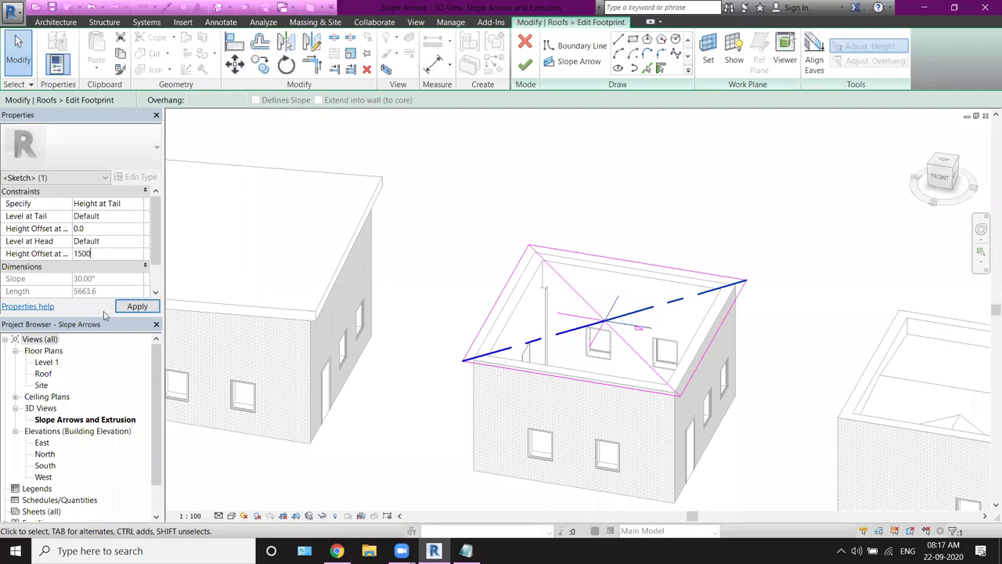
{"action": "left_click", "coordinate": [124, 311]}
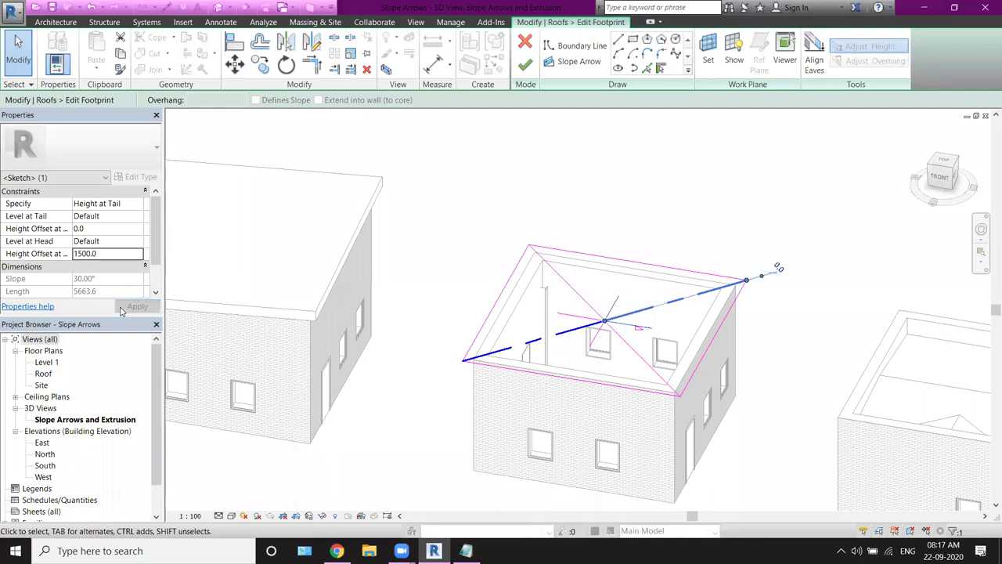
Continue past the intersecting-lines error and delete the diagonal sketch line crossing the arrows.
{"action": "left_click", "coordinate": [526, 69]}
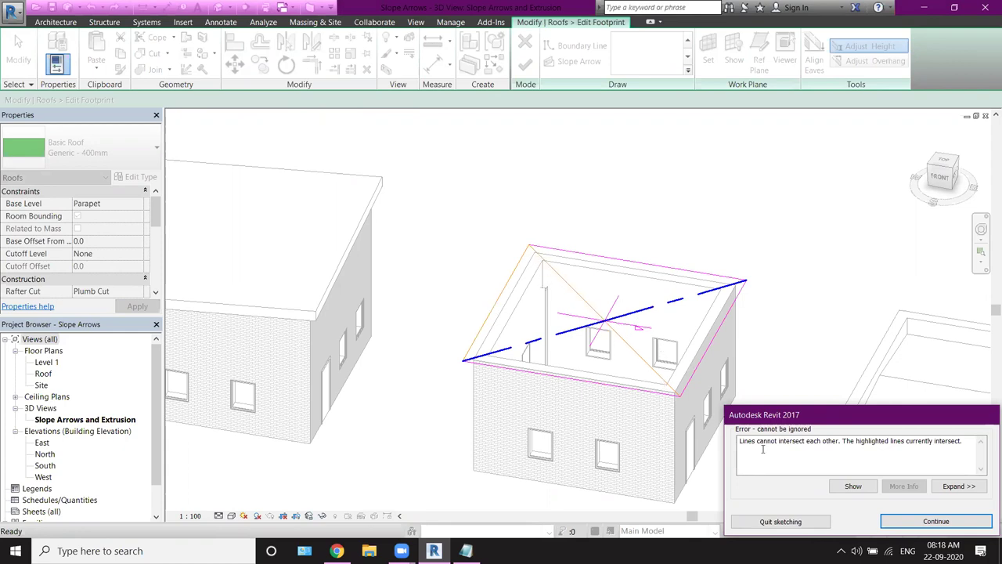
{"action": "left_click", "coordinate": [905, 524]}
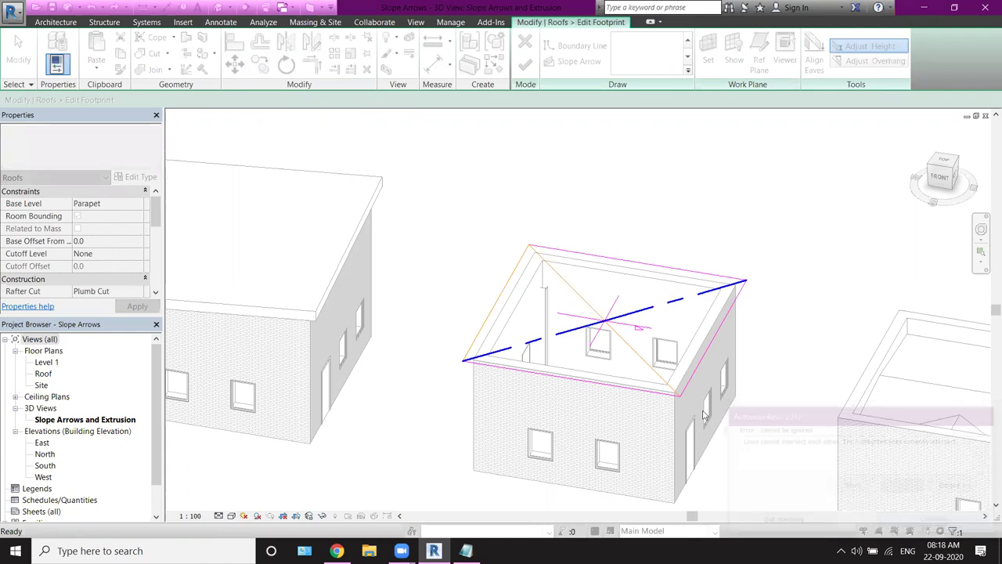
{"action": "left_click", "coordinate": [635, 352]}
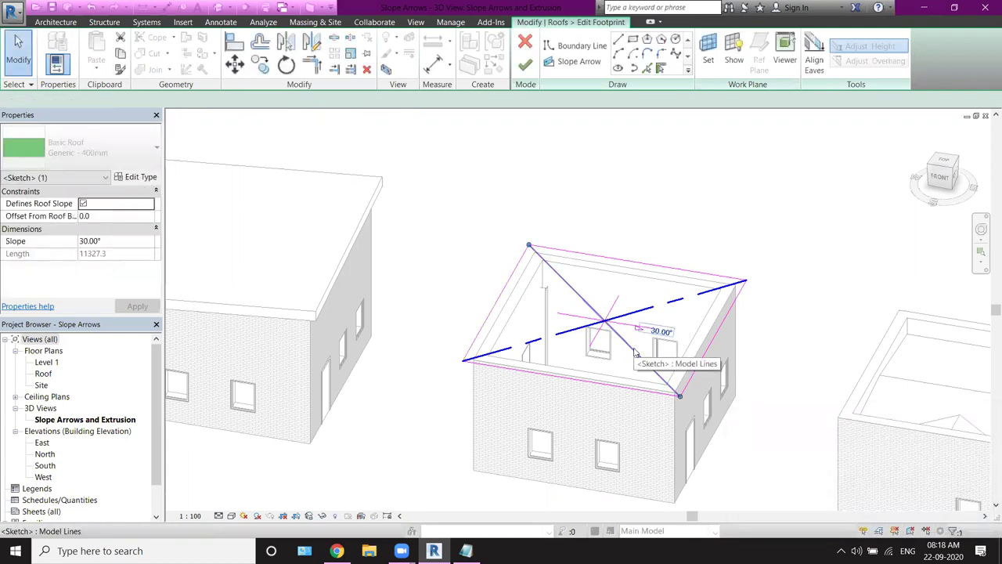
{"action": "key", "text": "Delete"}
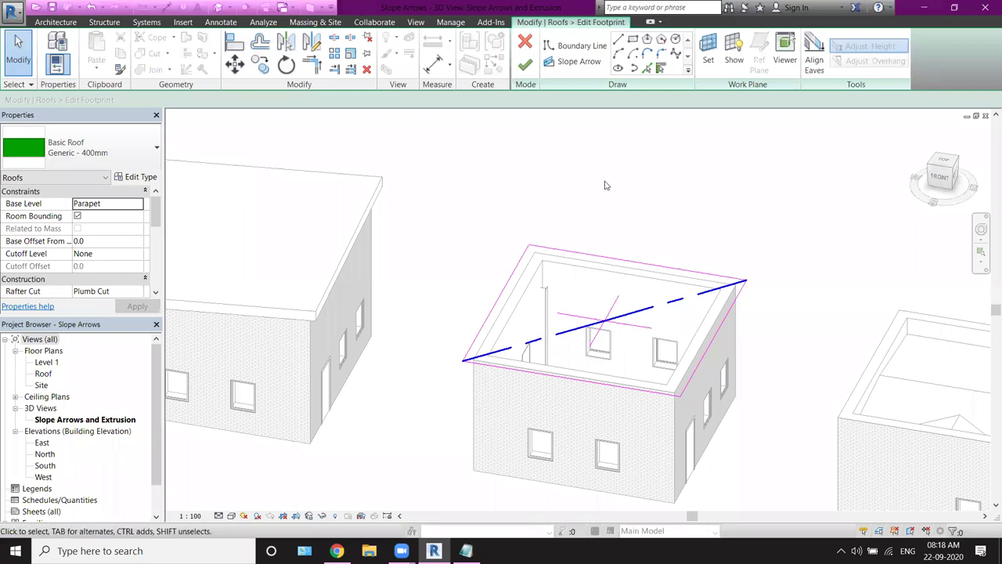
Finish the hip roof and orbit around it to inspect it from several corners.
{"action": "left_click", "coordinate": [526, 69]}
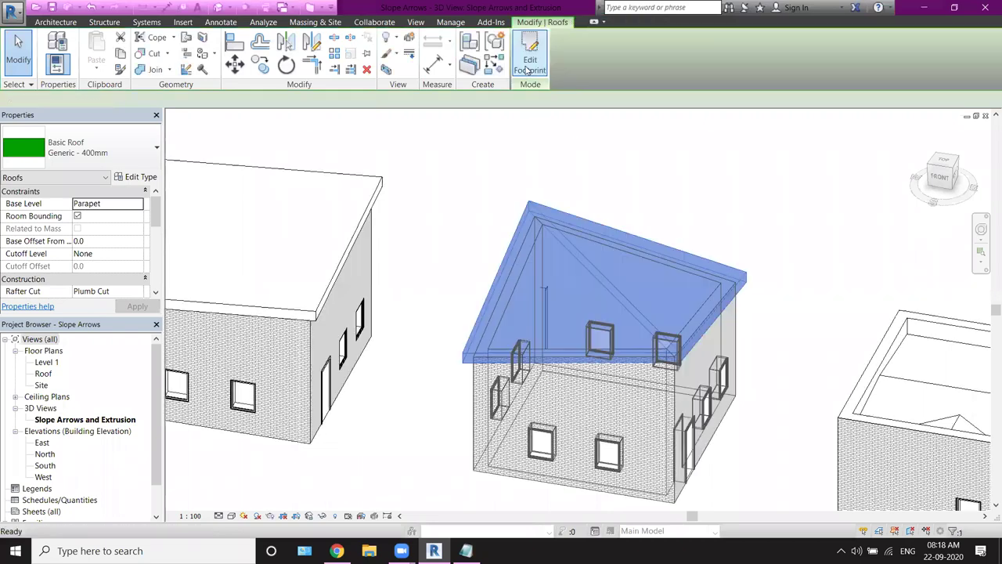
{"action": "key", "text": "Escape"}
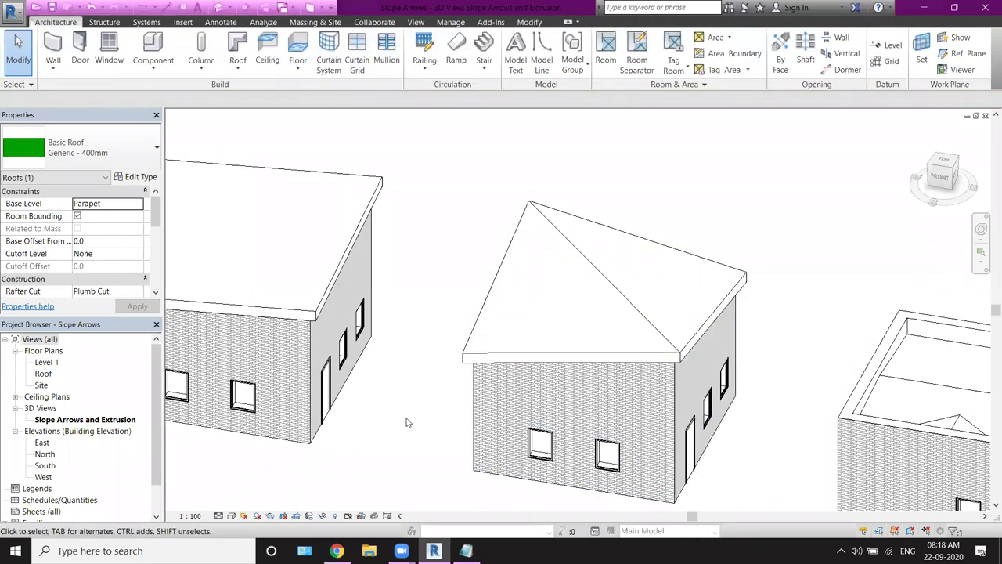
{"action": "middle_click_drag", "start_coordinate": [405, 418], "coordinate": [707, 409], "text": "shift"}
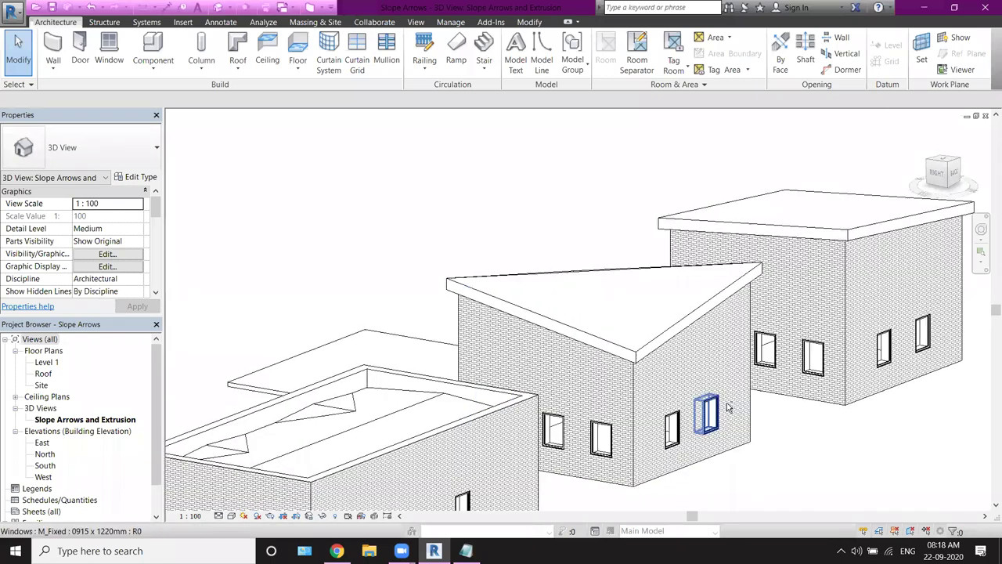
{"action": "middle_click_drag", "start_coordinate": [593, 268], "coordinate": [618, 293], "text": "shift"}
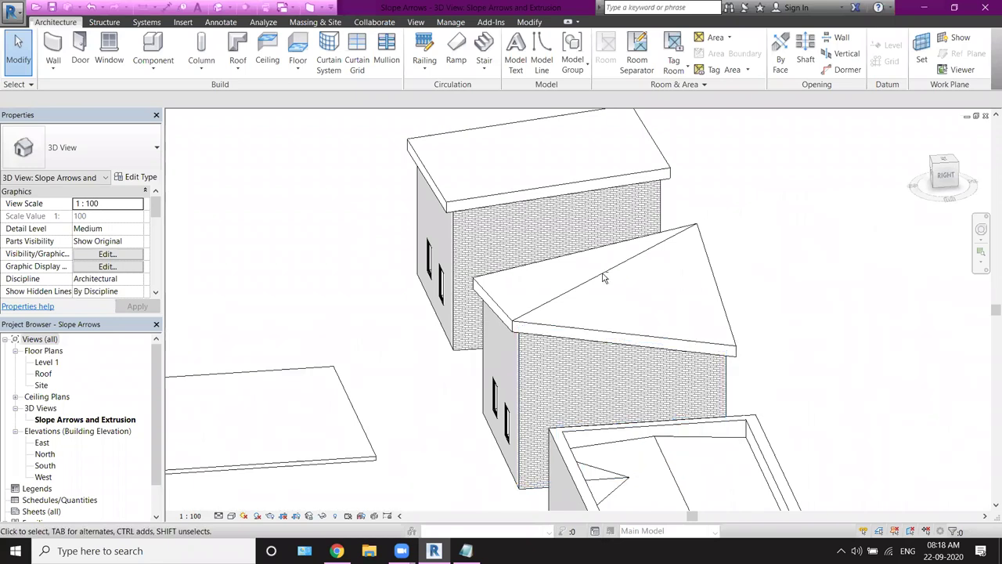
{"action": "mouse_move", "coordinate": [608, 353]}
{"action": "middle_mouse_down", "text": "shift"}
{"action": "mouse_move", "coordinate": [641, 335]}
{"action": "mouse_move", "coordinate": [581, 259]}
{"action": "middle_mouse_up", "text": "shift"}
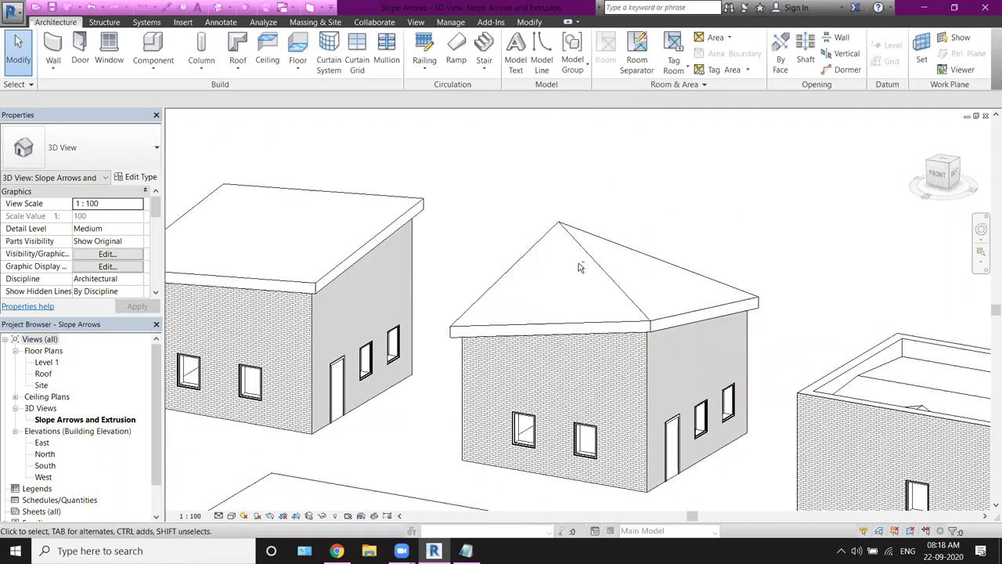
{"action": "middle_click_drag", "start_coordinate": [665, 376], "coordinate": [429, 311], "text": "shift"}
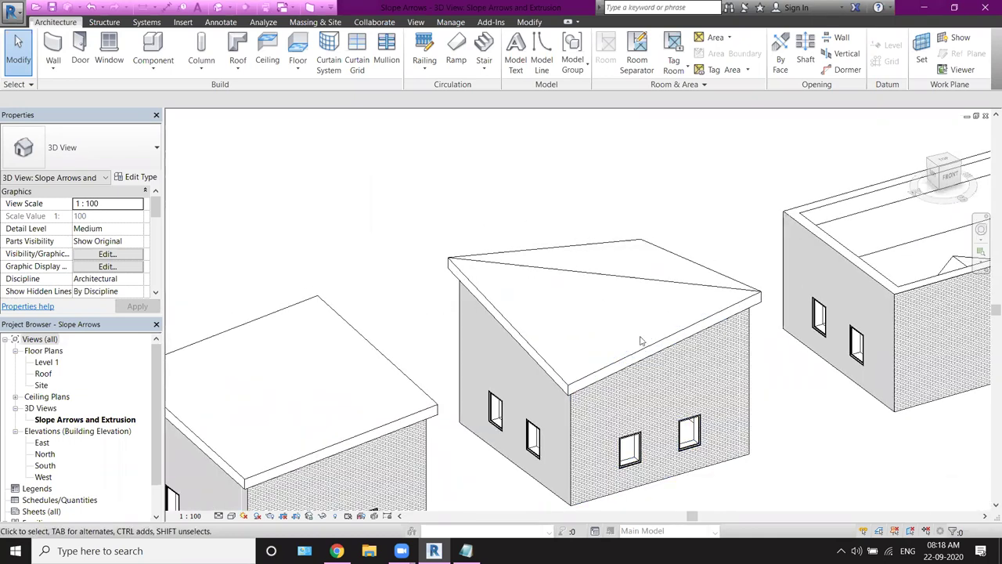
{"action": "middle_click_drag", "start_coordinate": [591, 413], "coordinate": [282, 399], "text": "shift"}
Switch to the Realistic visual style and orbit to look down on the pyramid roof.
{"action": "left_click", "coordinate": [233, 516]}
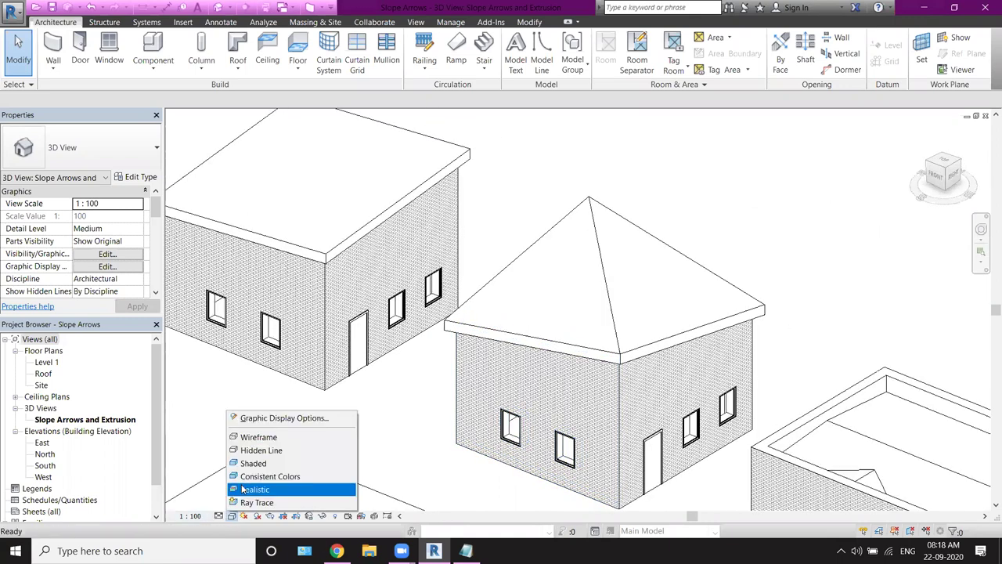
{"action": "left_click", "coordinate": [250, 462]}
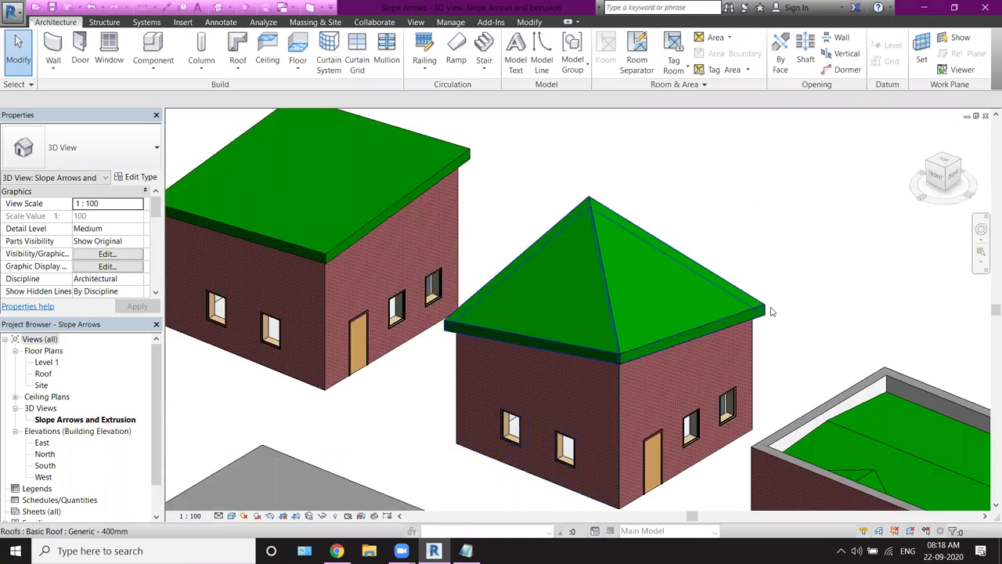
{"action": "middle_click_drag", "start_coordinate": [775, 314], "coordinate": [783, 537], "text": "shift"}
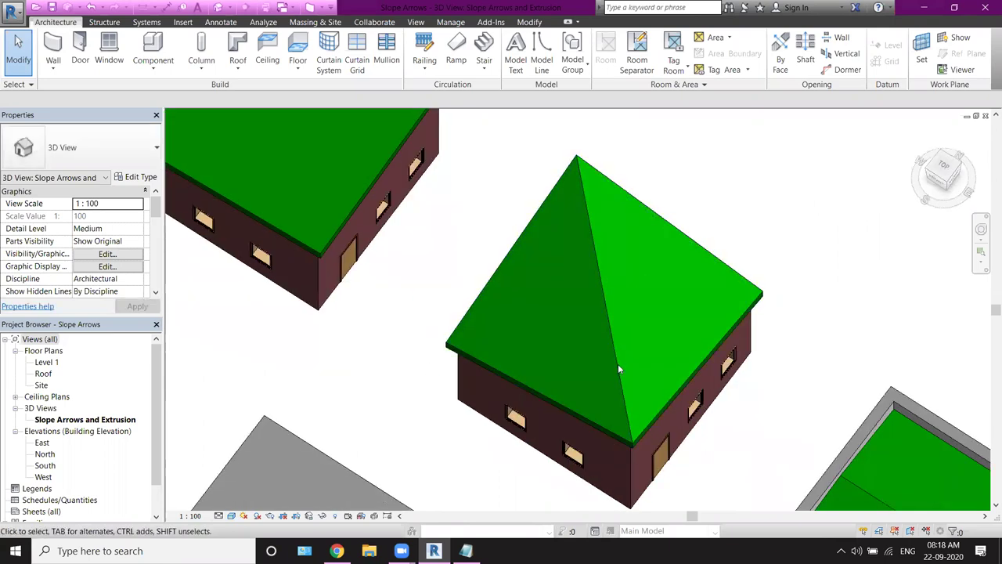